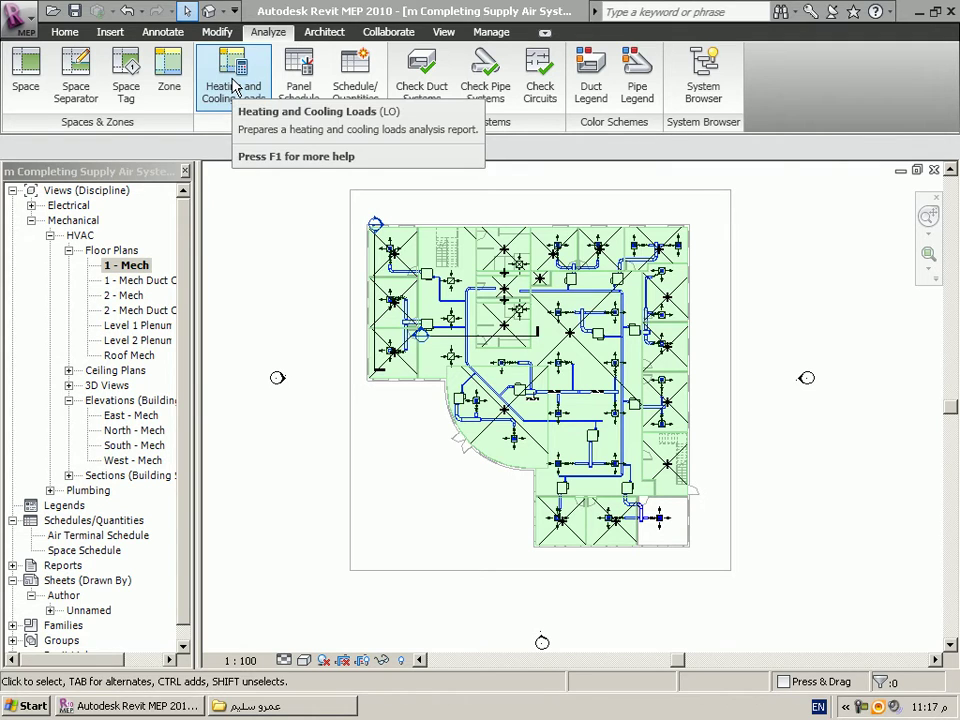
Open the Heating and Cooling Loads analysis from the Analyze tab.
left_click(238, 98)
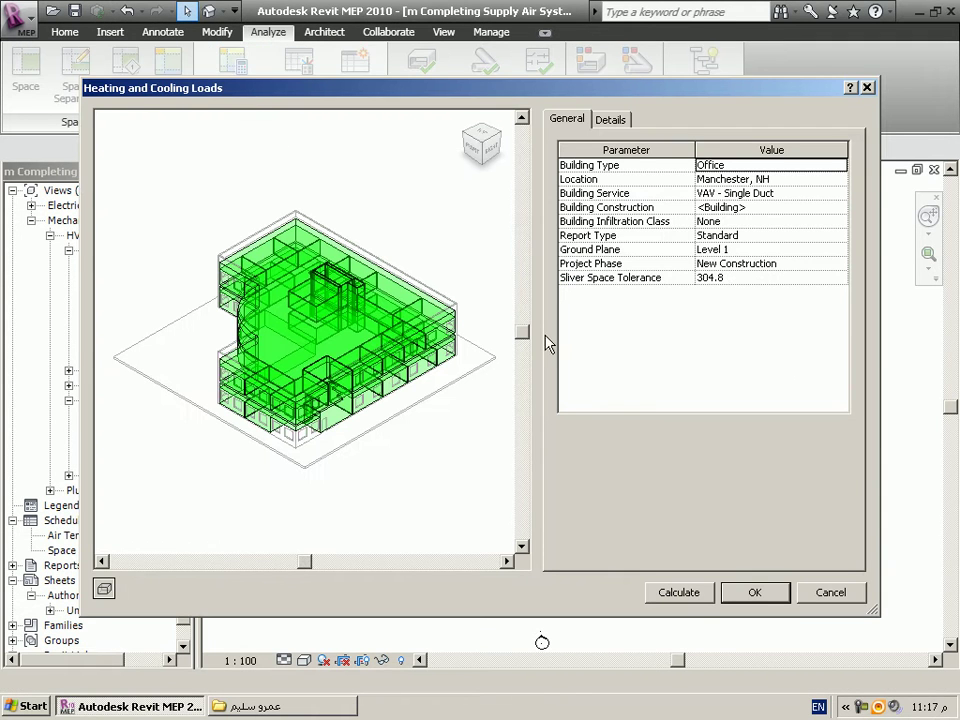
Inspect the building preview from front and isometric views, toggling shaded and wireframe display.
left_click(472, 153)
left_click(503, 152)
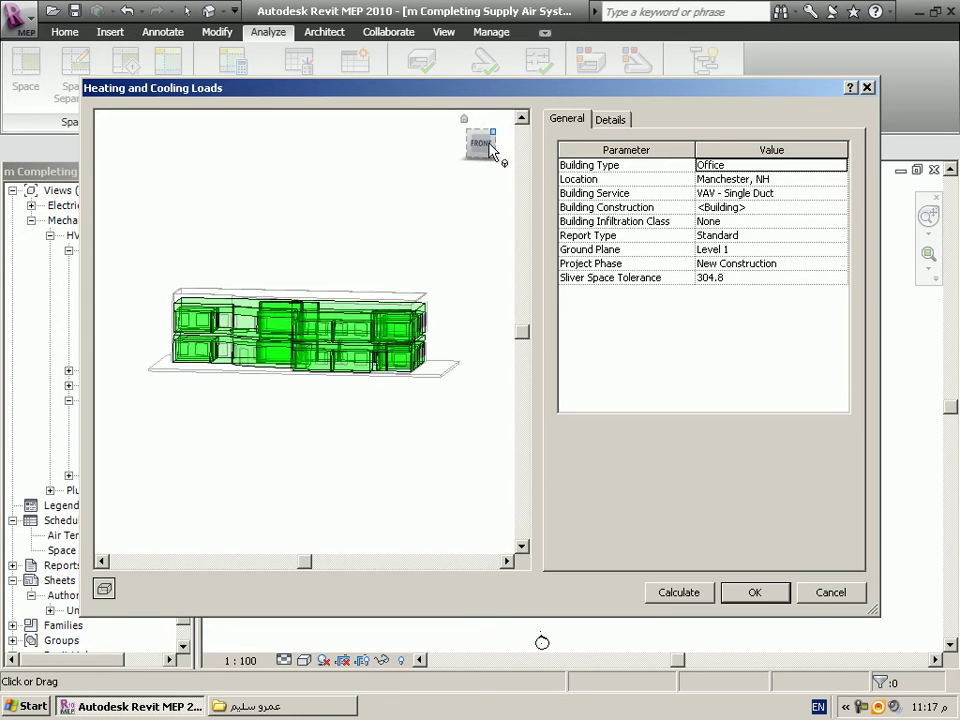
left_click(106, 586)
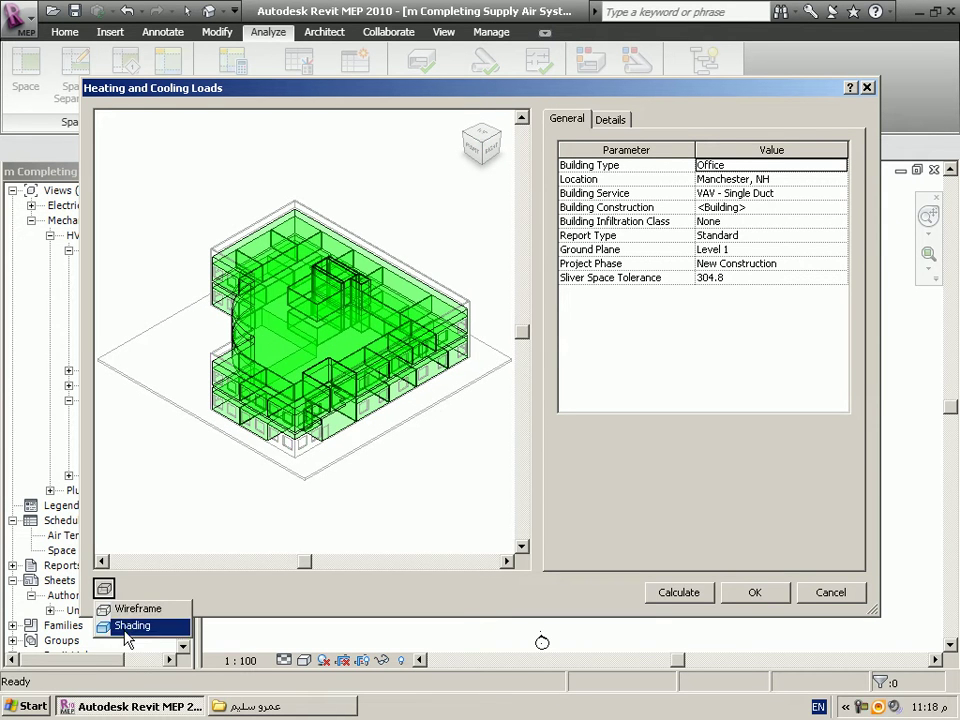
left_click(114, 622)
left_click(105, 589)
left_click(127, 610)
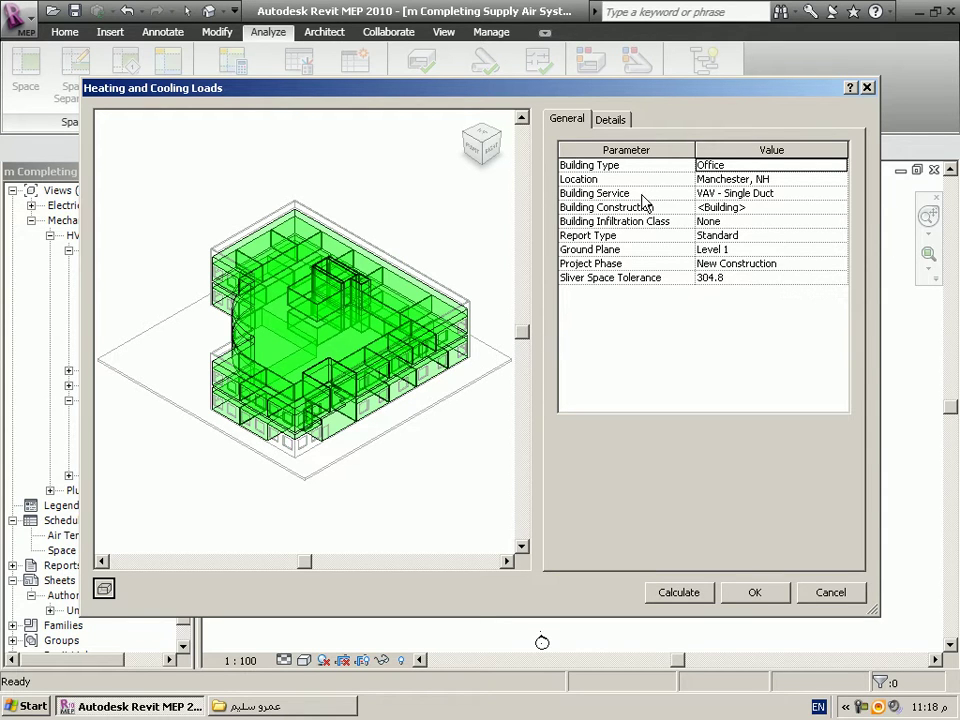
Keep Building Service at VAV - Single Duct and Report Type at Standard, then view space details.
left_click(815, 194)
left_click(839, 194)
left_click(839, 195)
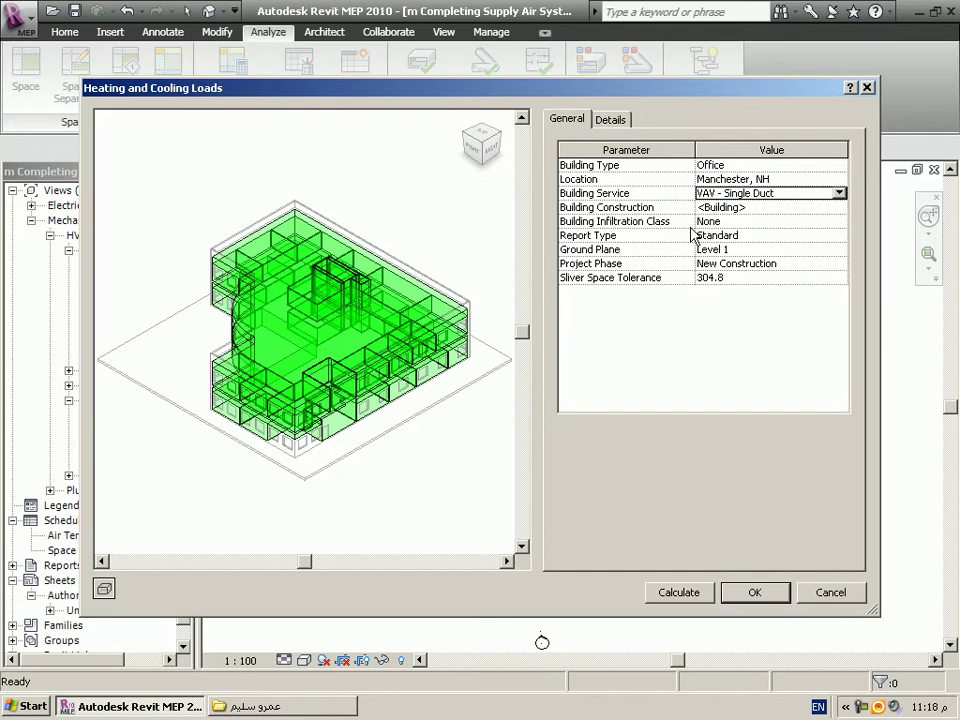
left_click(801, 235)
left_click(839, 236)
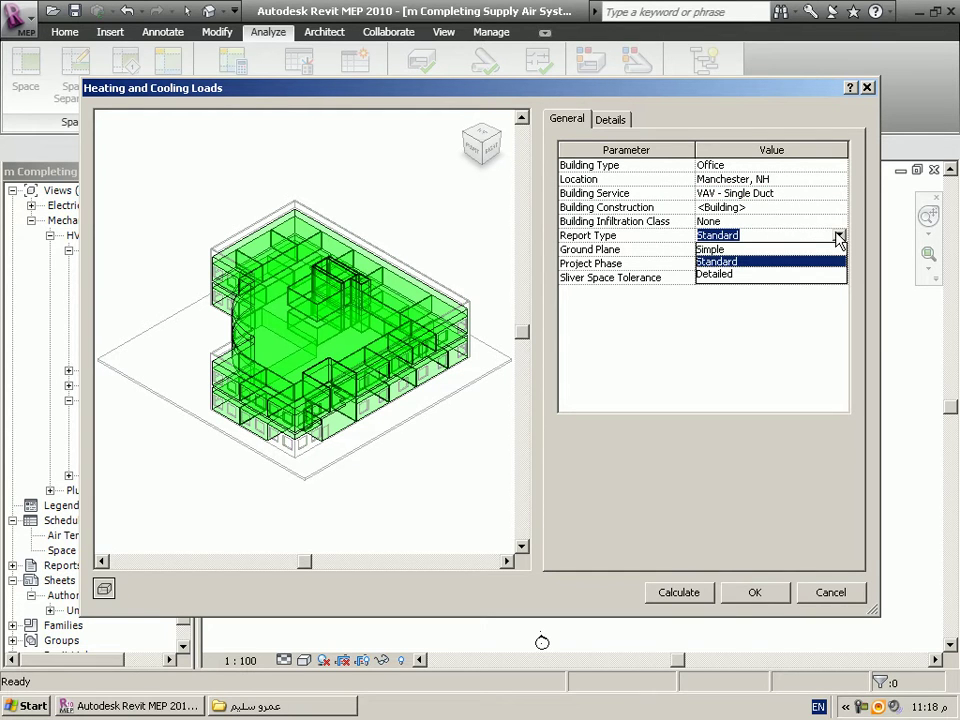
left_click(839, 238)
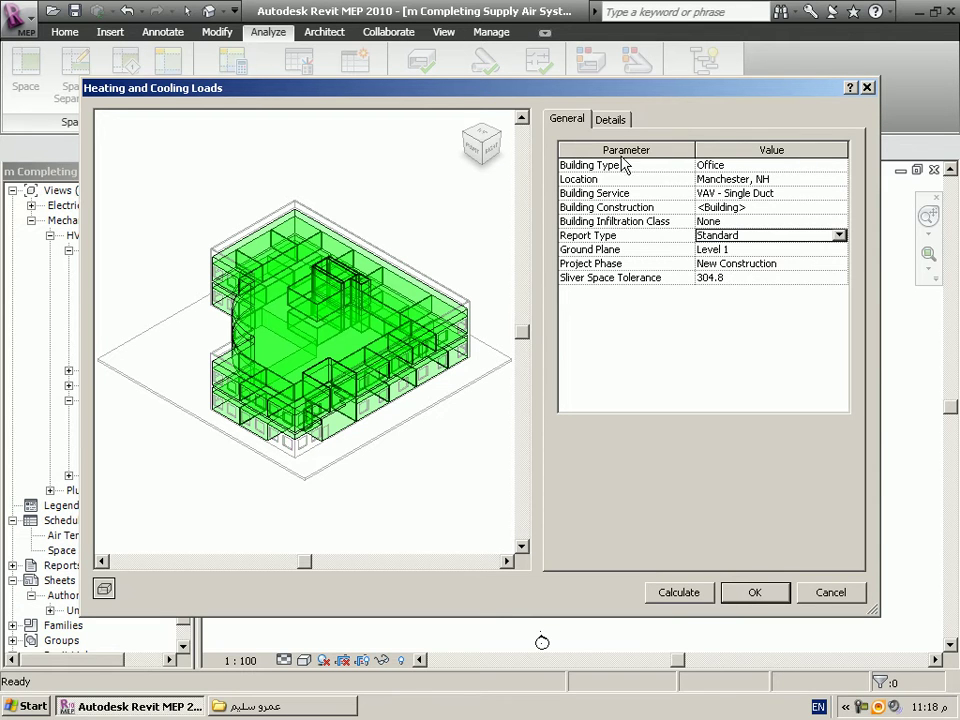
left_click(612, 122)
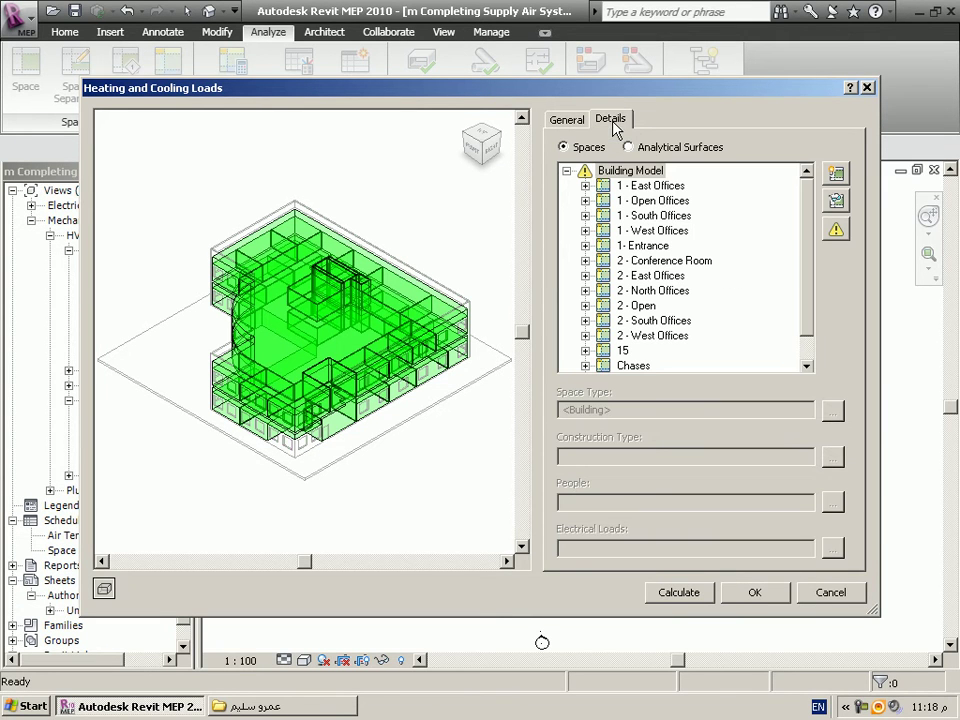
Select the 1 - East Offices and 1 - Open Offices spaces and highlight them in the preview.
left_click(648, 186)
left_click(650, 203)
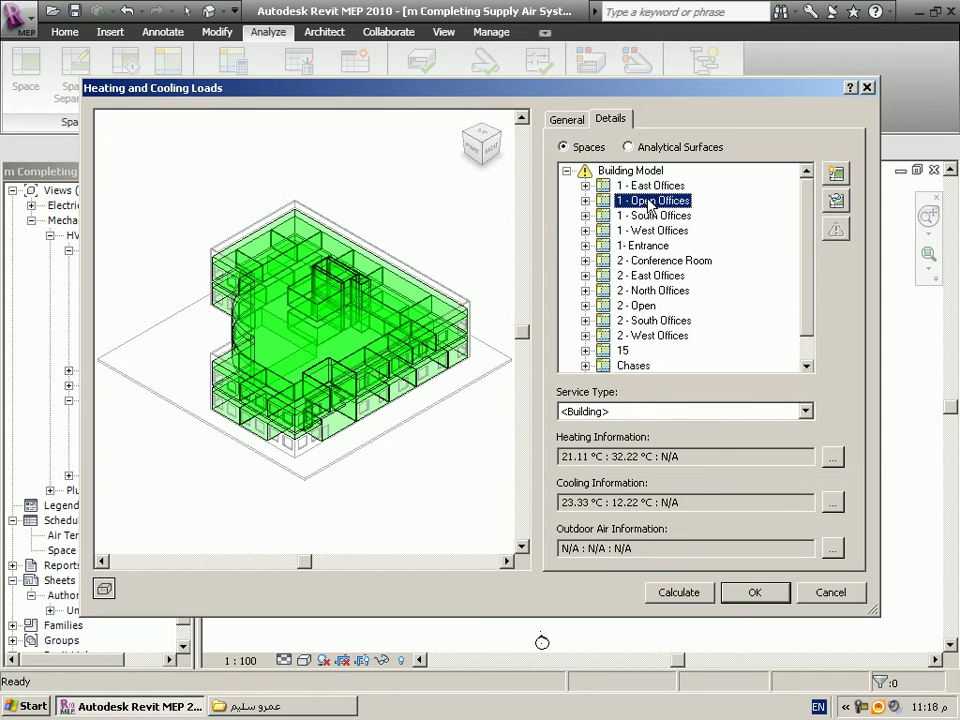
left_click(837, 176)
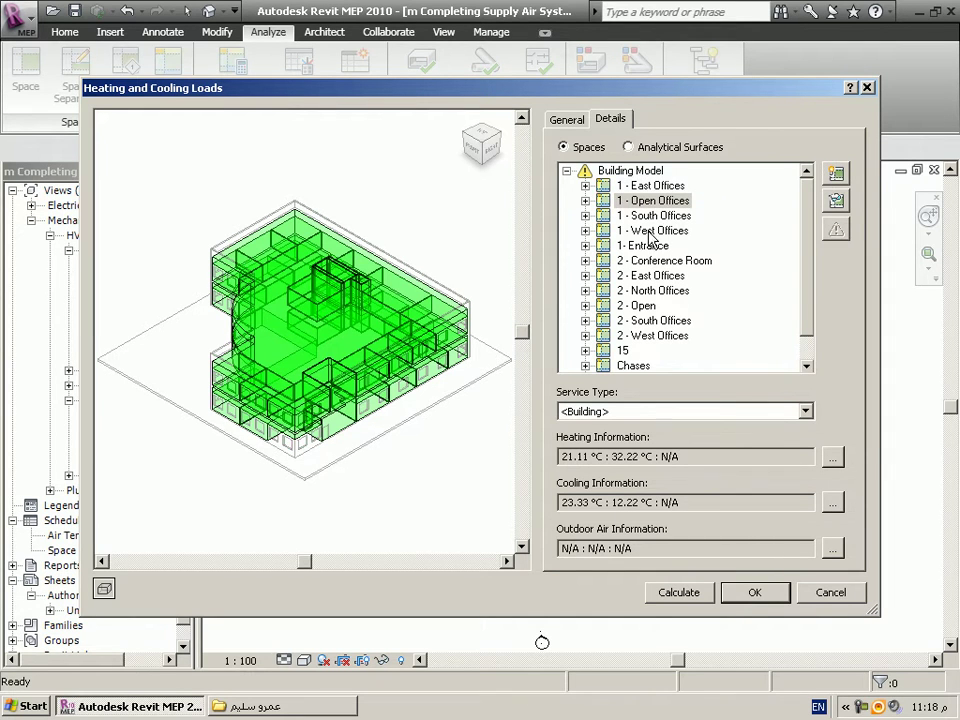
Highlight and isolate 1 - Entrance, restore the full building, and keep Service Type <Building>.
left_click(643, 246)
left_click(843, 176)
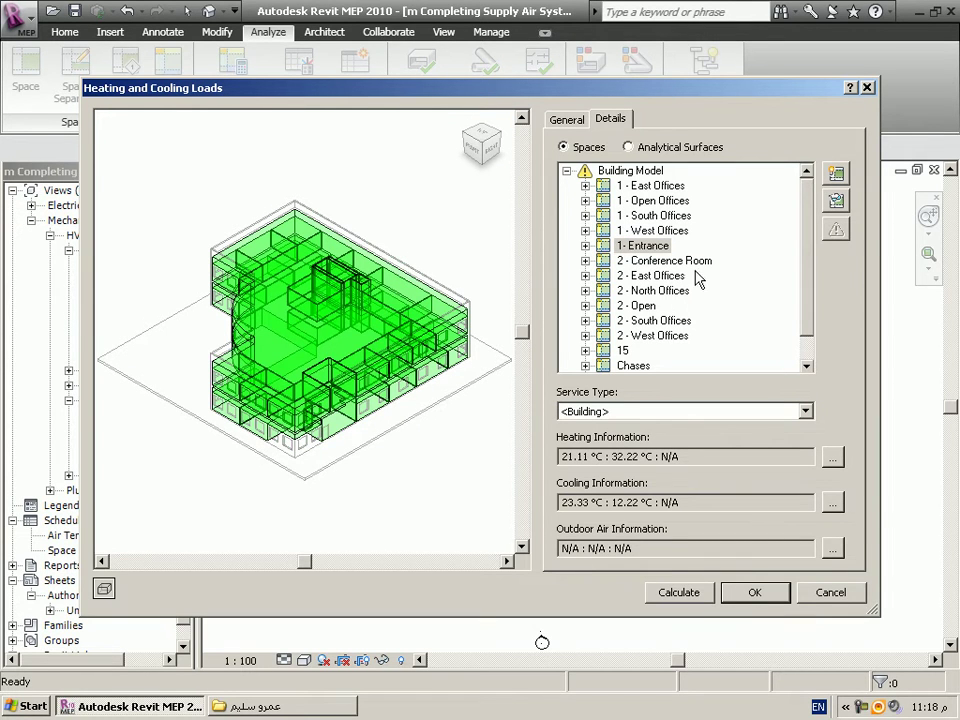
left_click(838, 204)
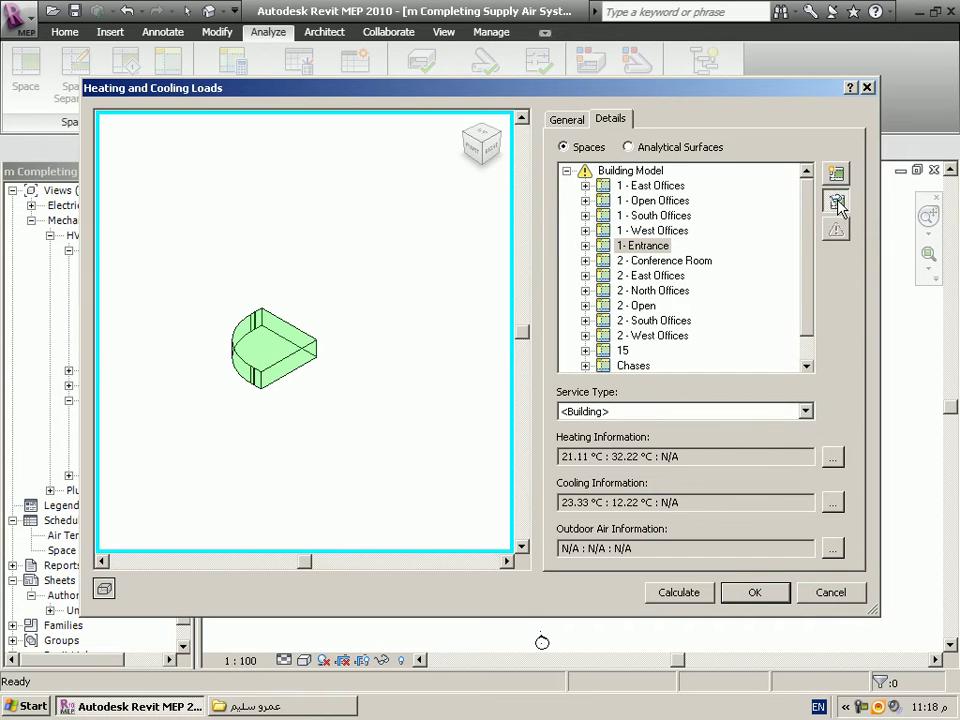
left_click(838, 204)
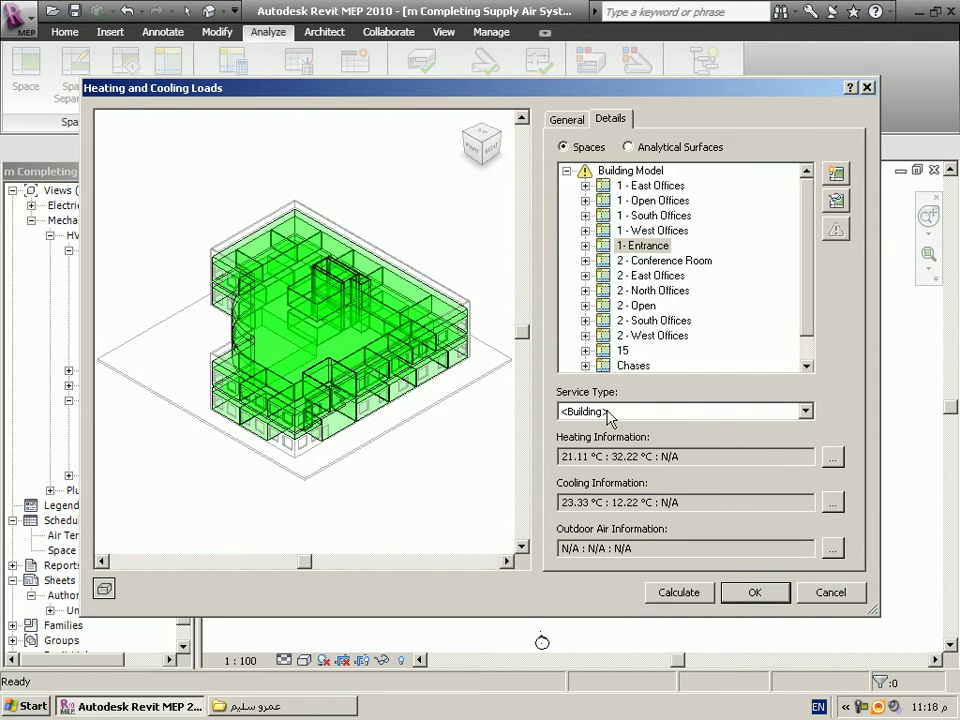
left_click(806, 412)
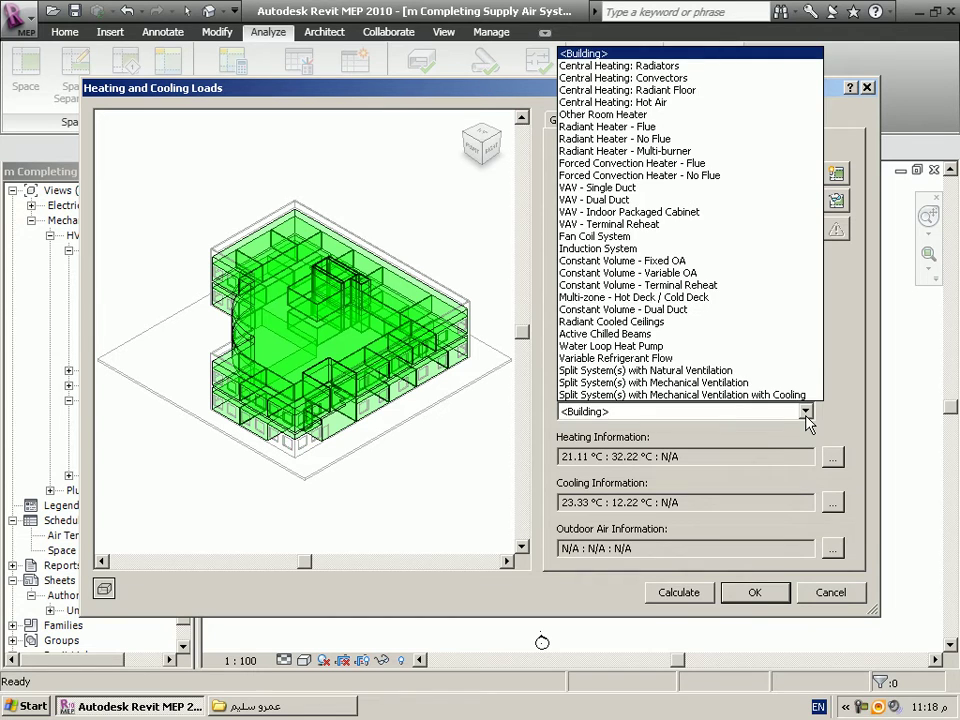
left_click(805, 414)
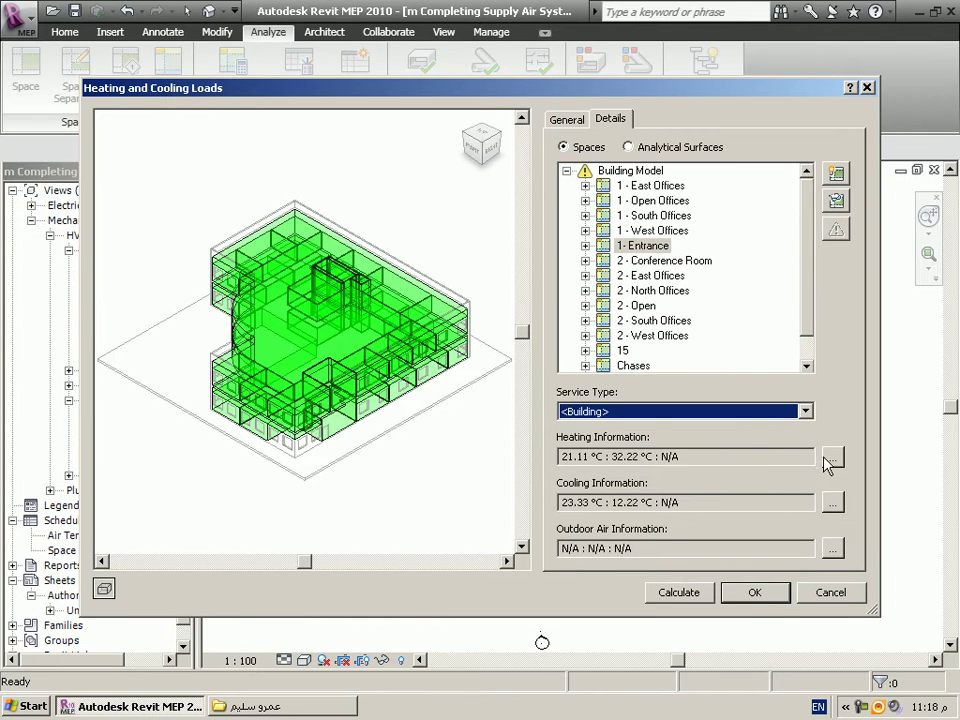
Review the Entrance's heating, cooling and outdoor air settings, closing each without changes.
left_click(832, 457)
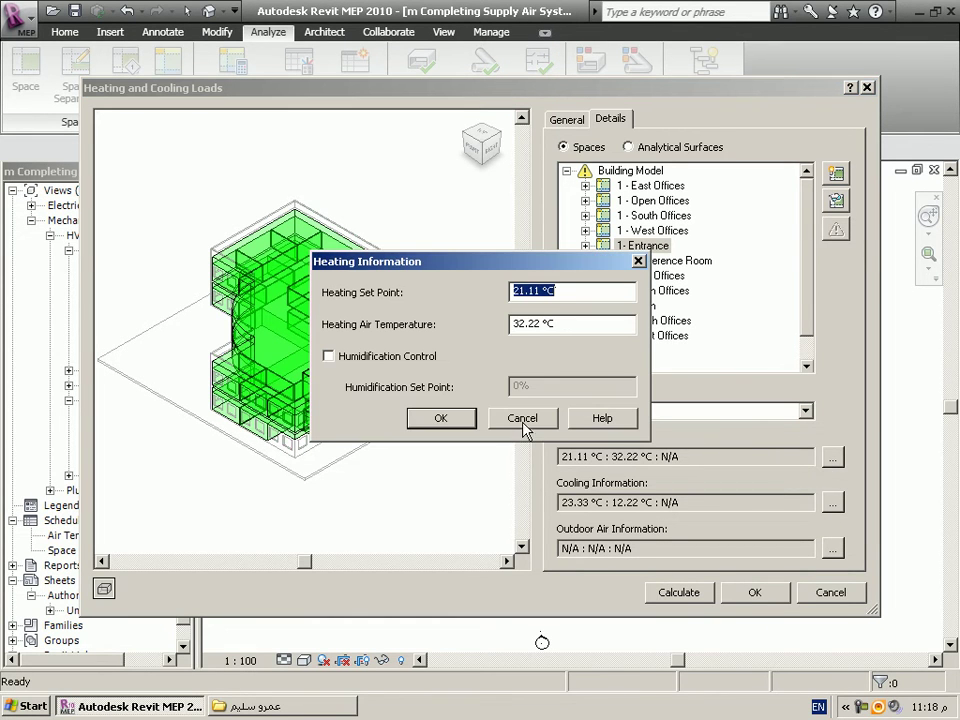
left_click(520, 420)
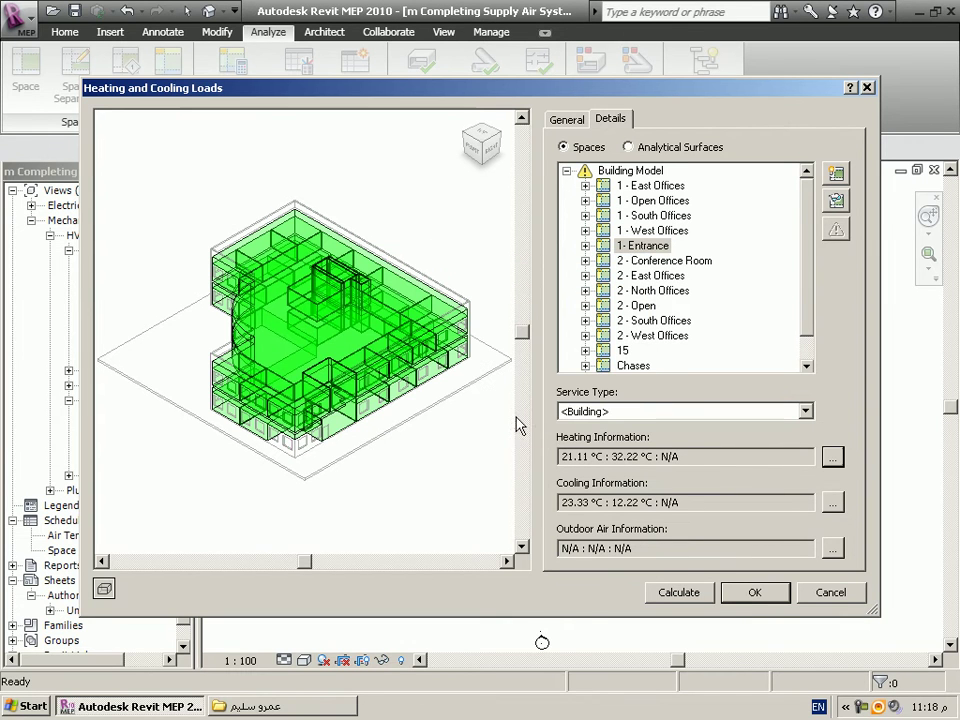
left_click(832, 508)
left_click(535, 424)
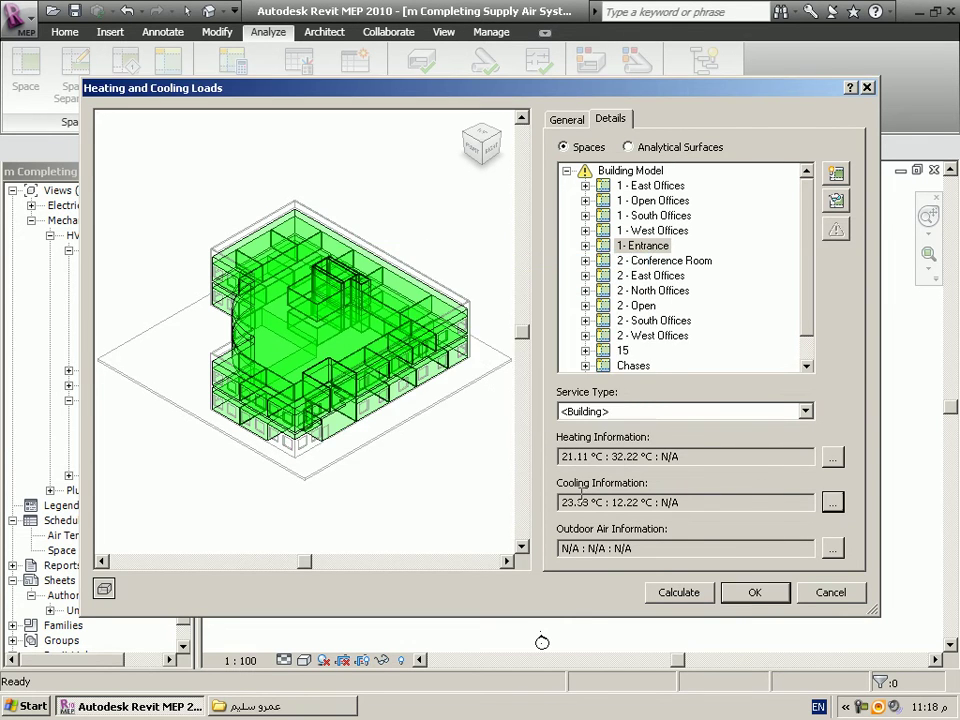
left_click(832, 550)
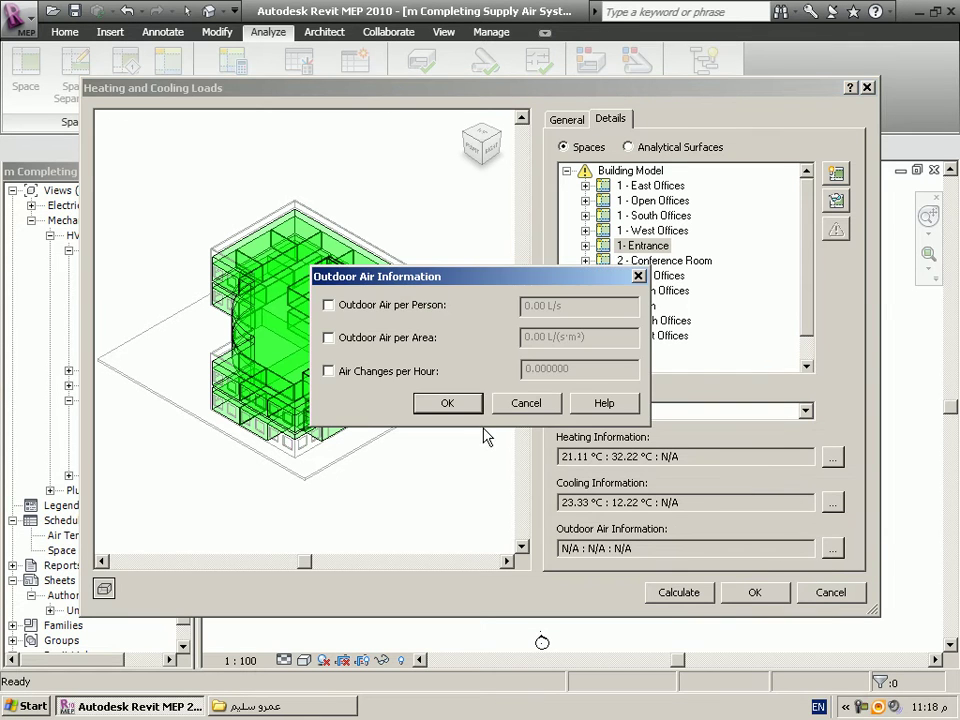
left_click(522, 405)
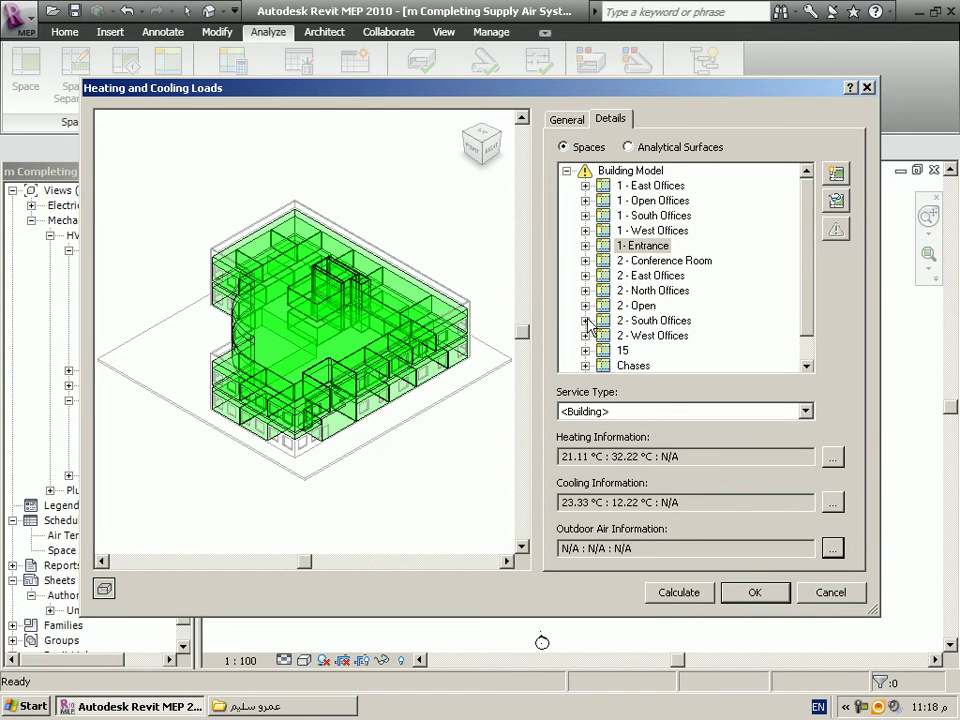
Expand and collapse the 1 - Entrance and 2 - West Offices zones, then cancel the loads dialog.
left_click(585, 247)
left_click(645, 262)
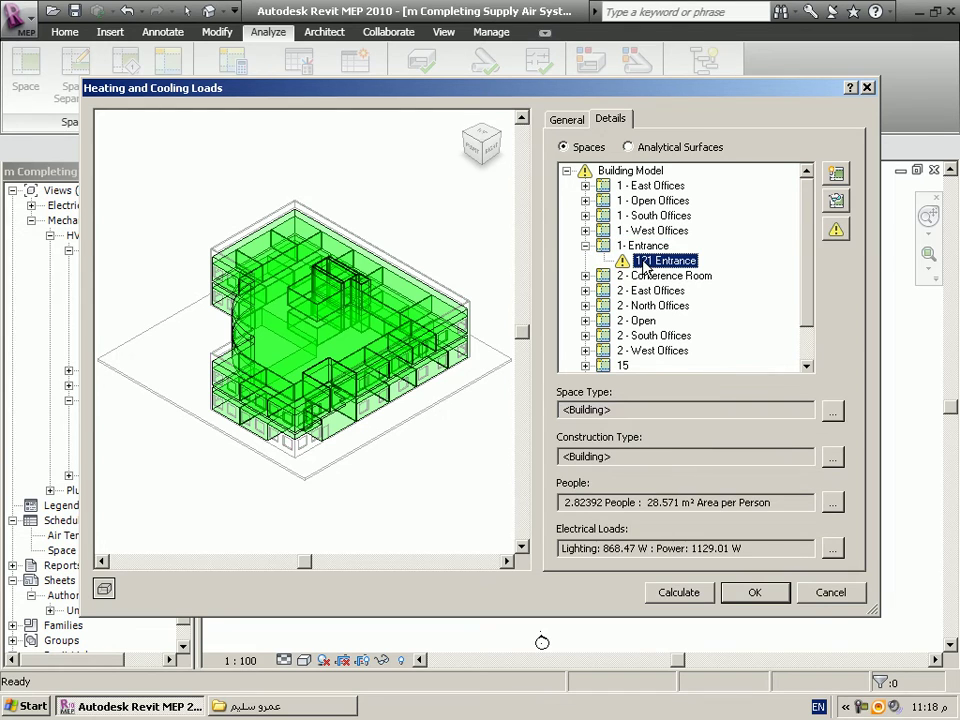
left_click(585, 247)
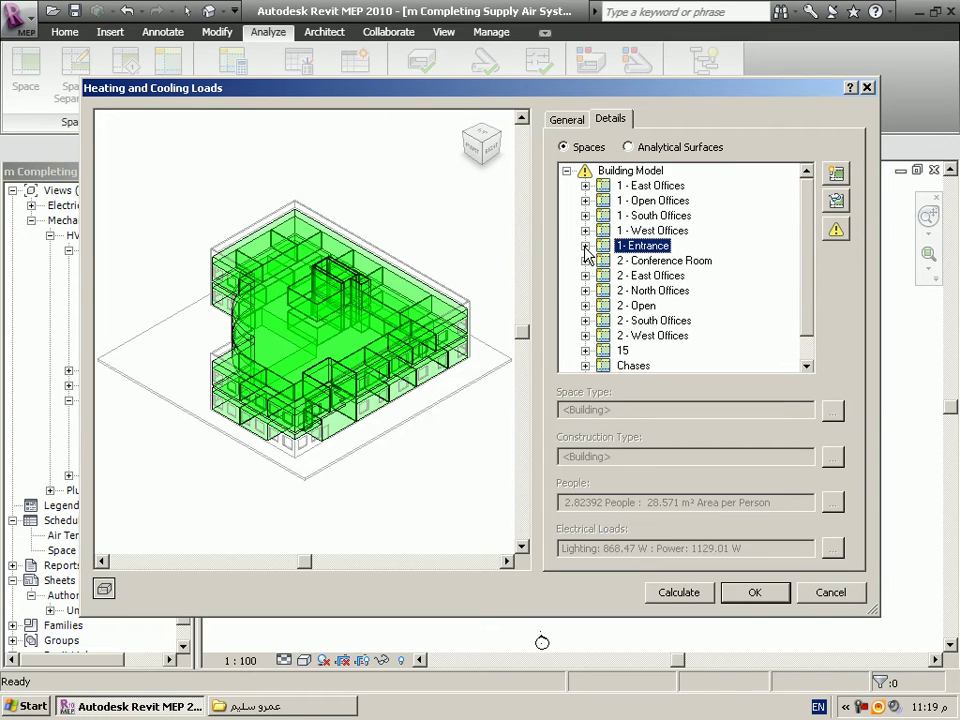
left_click(585, 335)
left_click(586, 320)
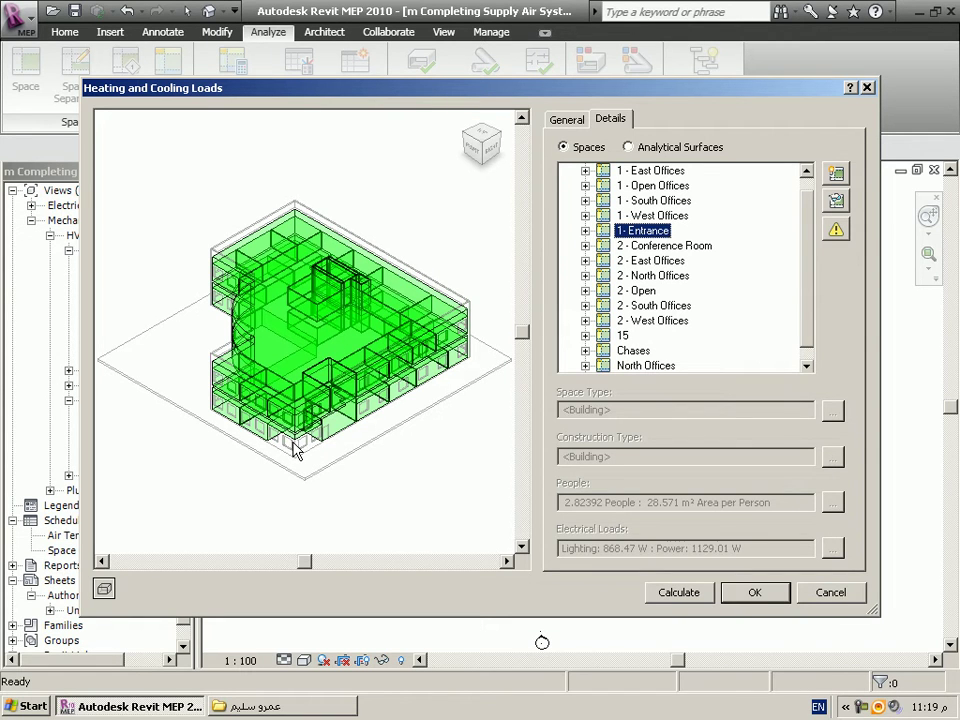
left_click(827, 593)
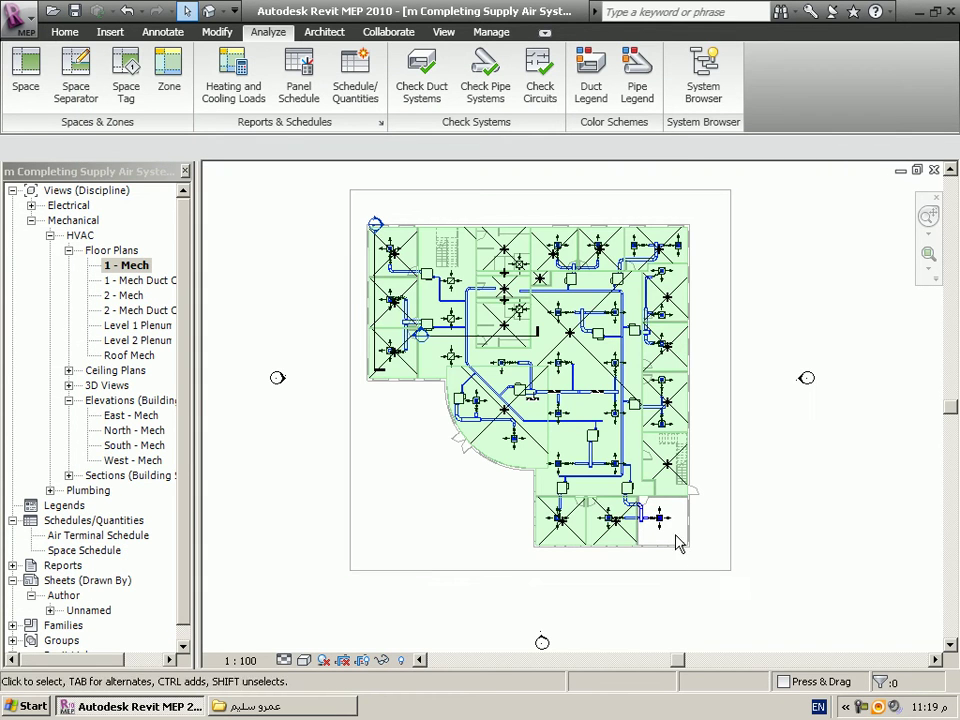
Place a new space in the empty lower-right room of the 1 - Mech plan.
left_click(27, 70)
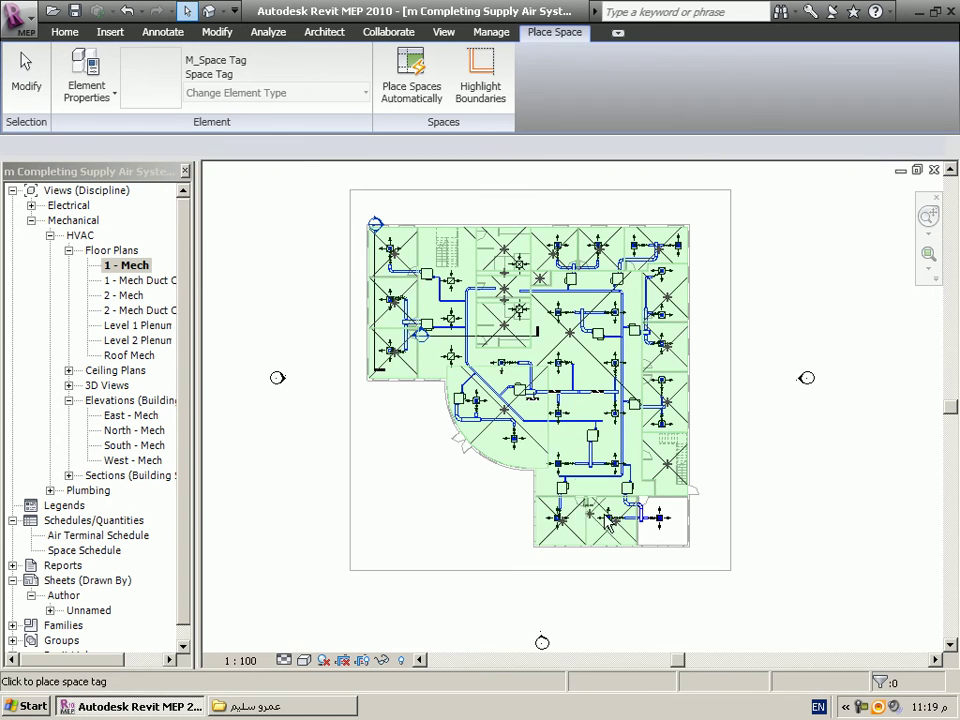
scroll(672, 525, "up", 3)
scroll(680, 528, "up", 1)
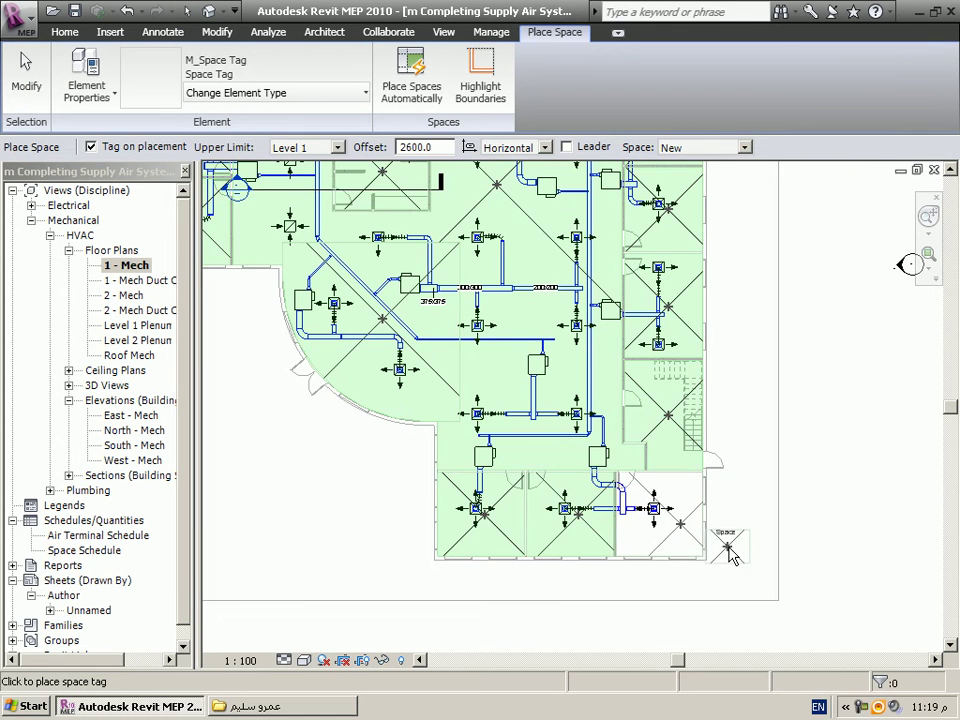
right_click(765, 490)
left_click(780, 491)
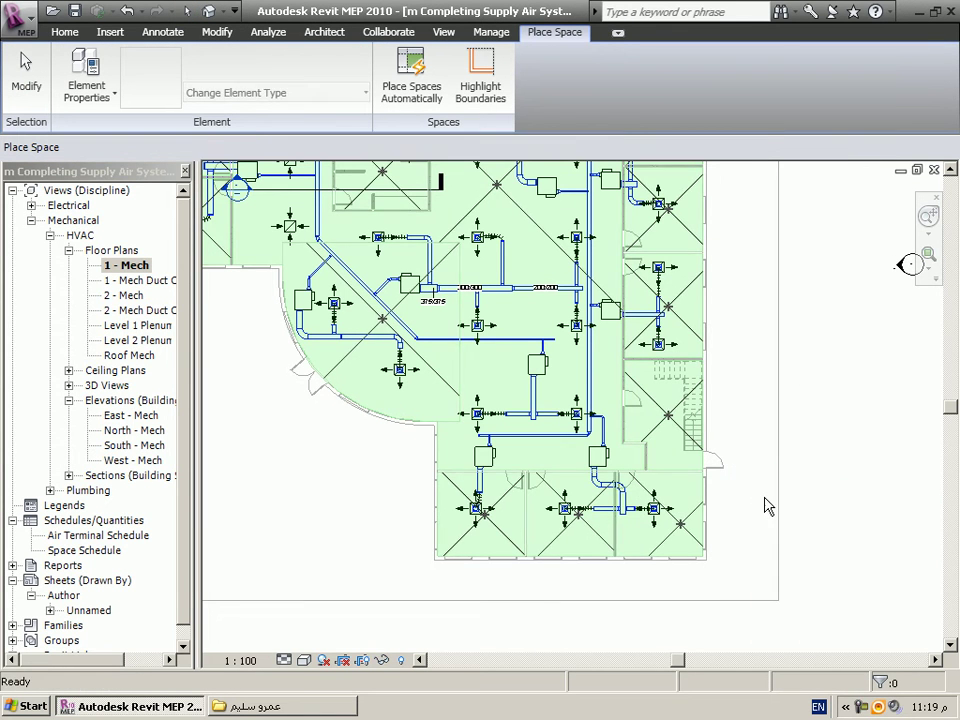
Select the new space and open its instance properties.
left_click(695, 543)
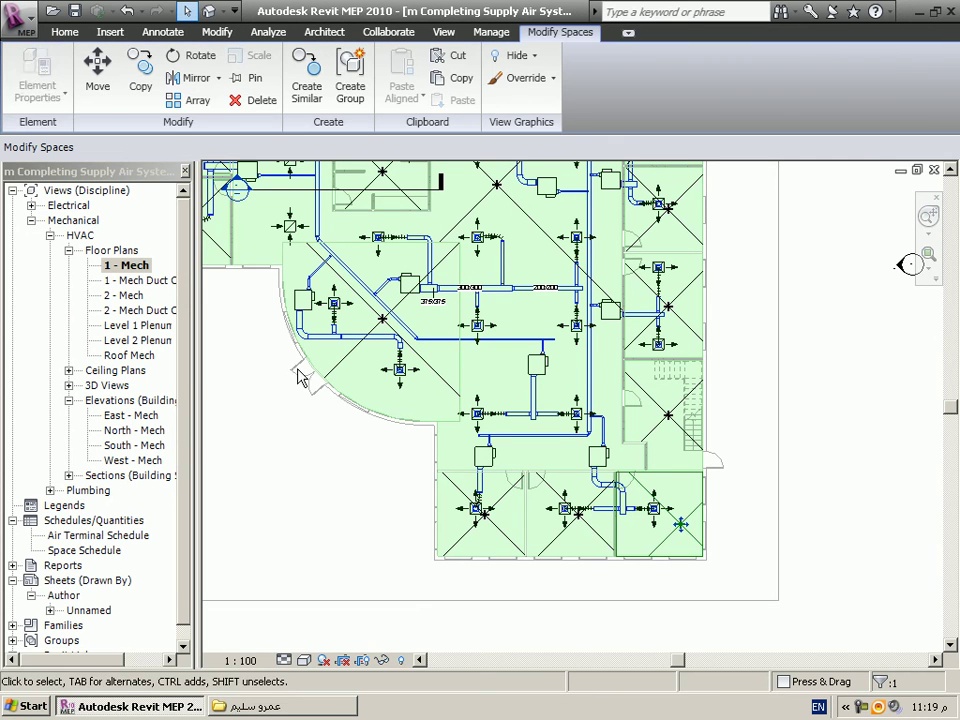
left_click(38, 92)
left_click(62, 140)
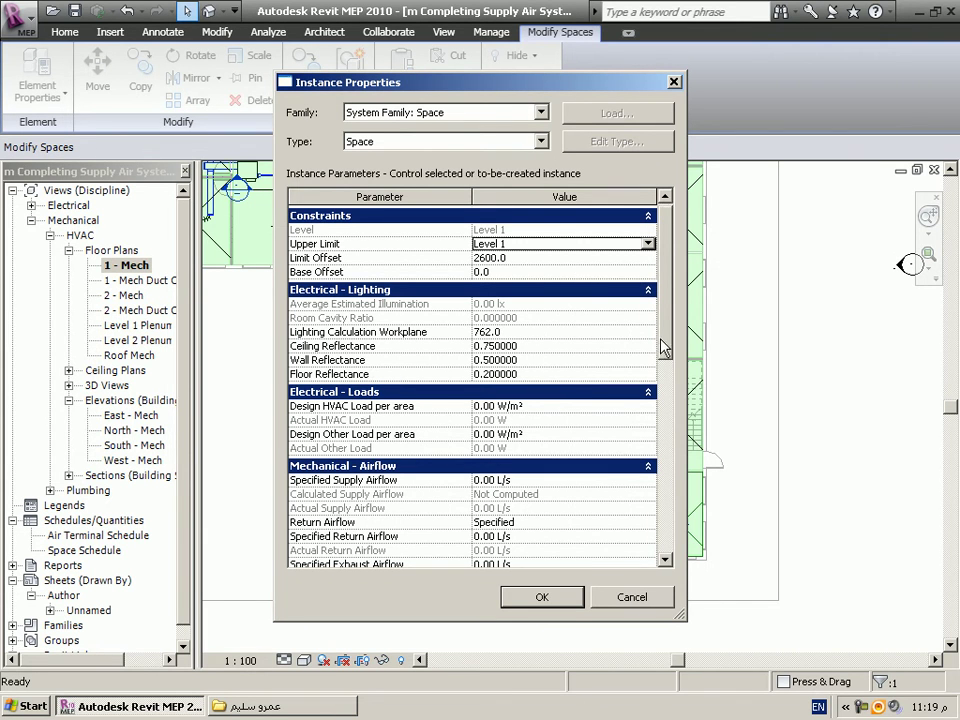
Review the new 21.497 m² space's instance properties and close them unchanged.
left_click_drag(666, 337, 657, 430)
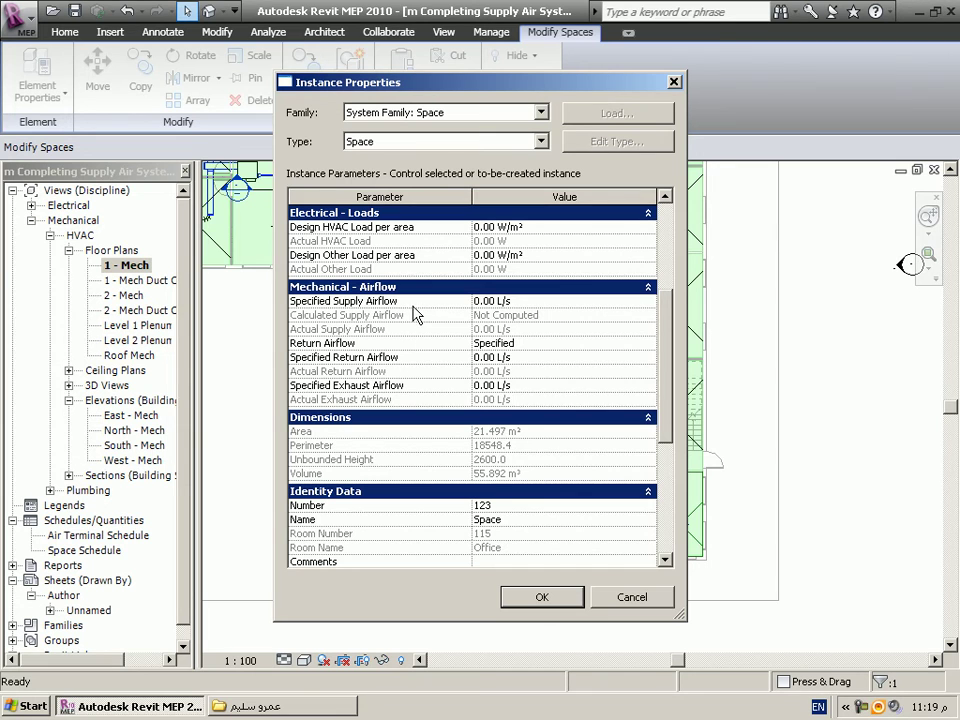
left_click(632, 597)
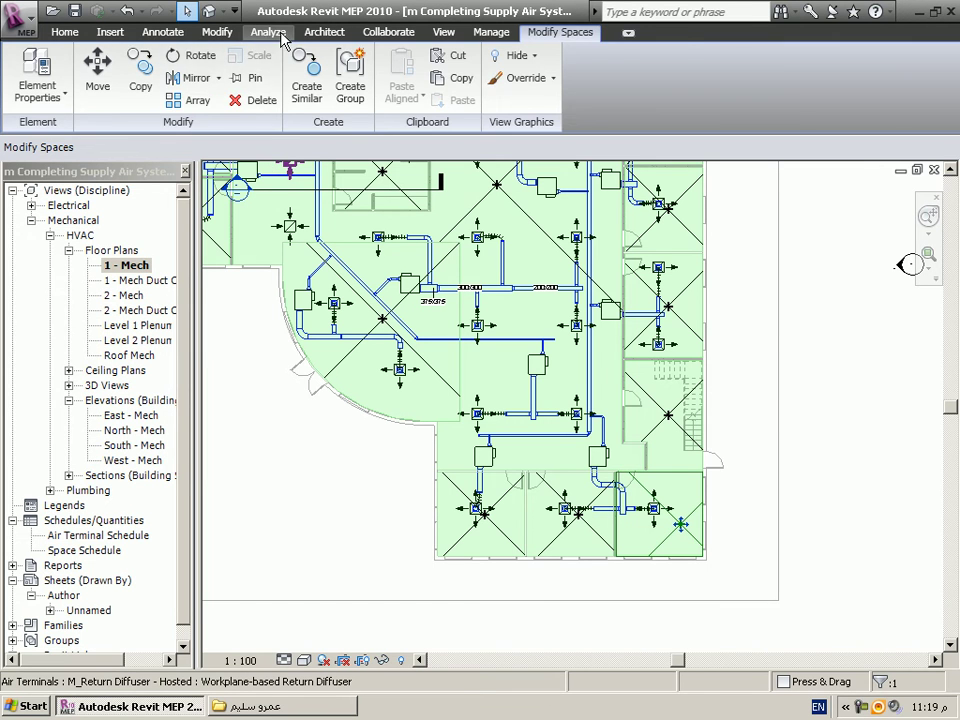
left_click(270, 33)
Calculate the loads, producing 87,857 W peak cooling and 40,910 W peak heating.
left_click(234, 105)
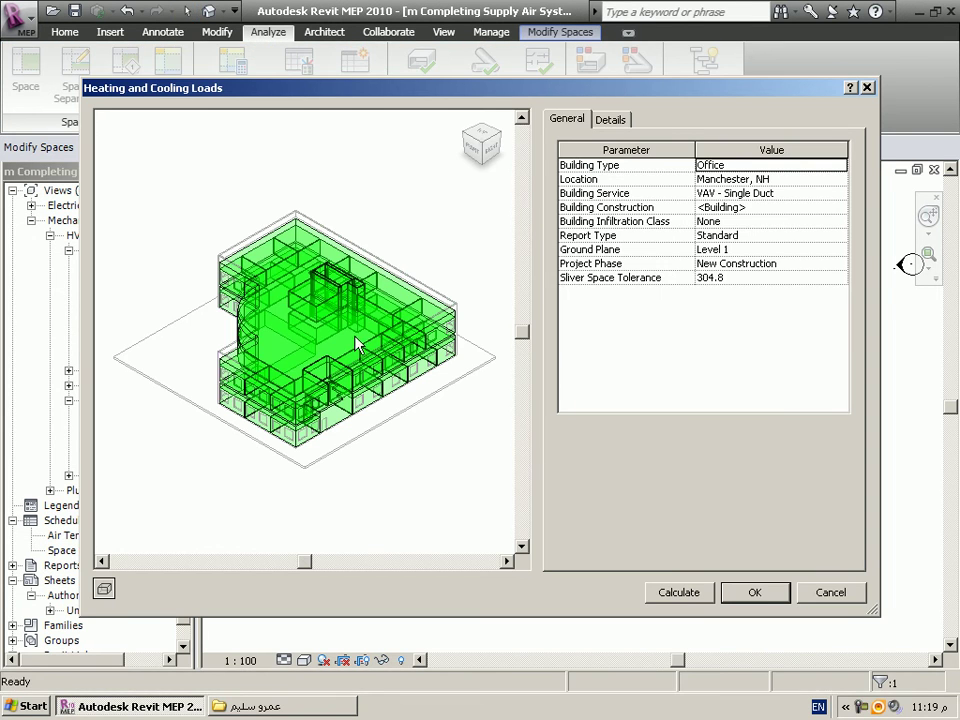
left_click(676, 598)
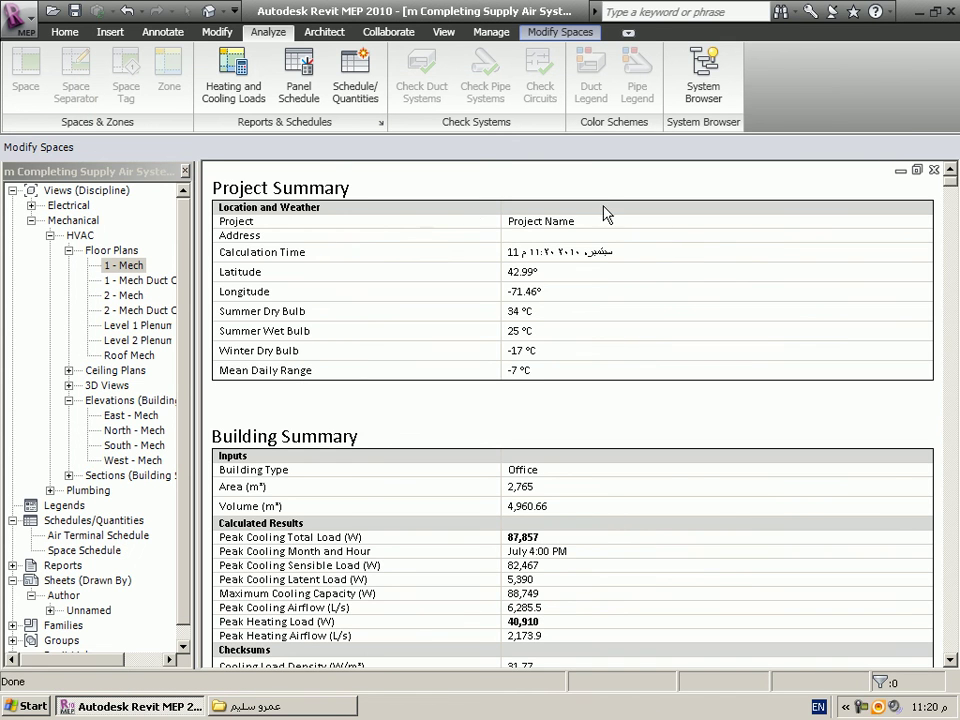
scroll(606, 212, "down", 1)
scroll(617, 355, "down", 2)
scroll(617, 352, "down", 2)
scroll(615, 320, "down", 3)
scroll(612, 295, "down", 2)
scroll(609, 330, "down", 3)
scroll(610, 370, "down", 3)
scroll(620, 395, "down", 3)
scroll(619, 407, "down", 3)
scroll(618, 412, "down", 3)
scroll(616, 418, "down", 3)
scroll(615, 422, "down", 5)
scroll(615, 427, "down", 4)
scroll(608, 428, "down", 4)
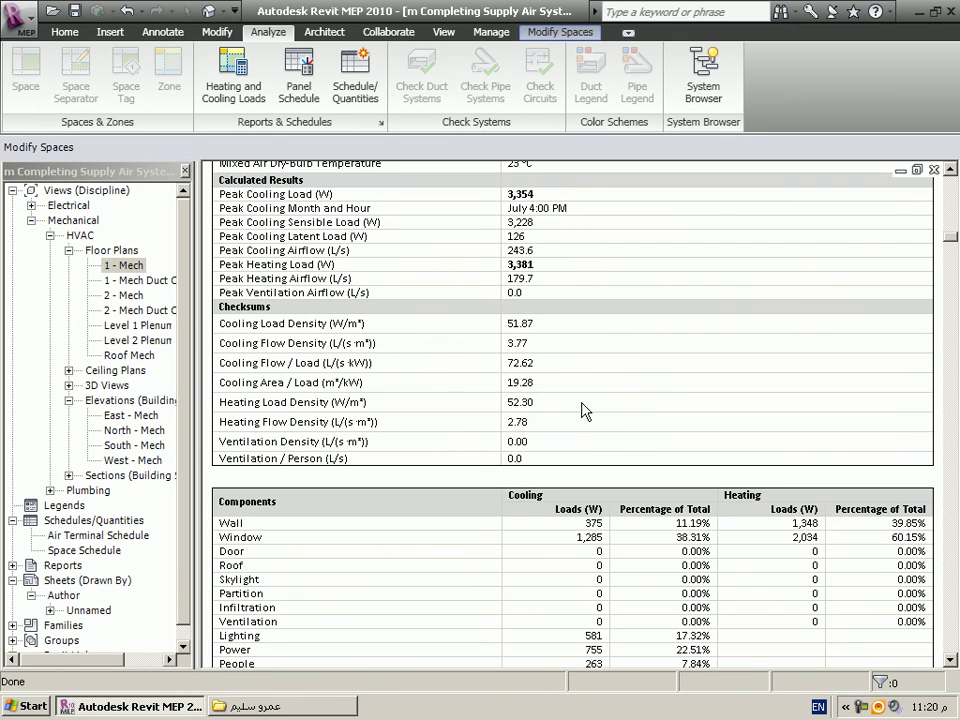